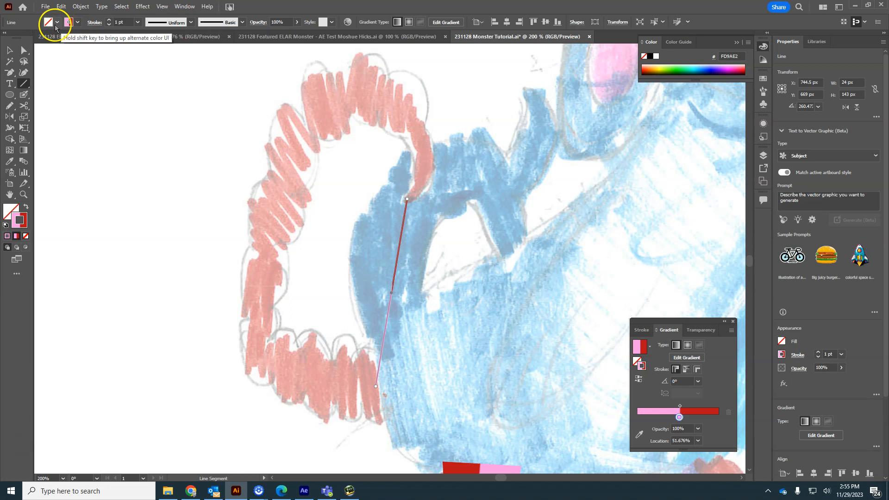
# Bend the straight line with the Curvature tool so it follows the centre of the red tail in the sketch.
pyautogui.click(24, 72)
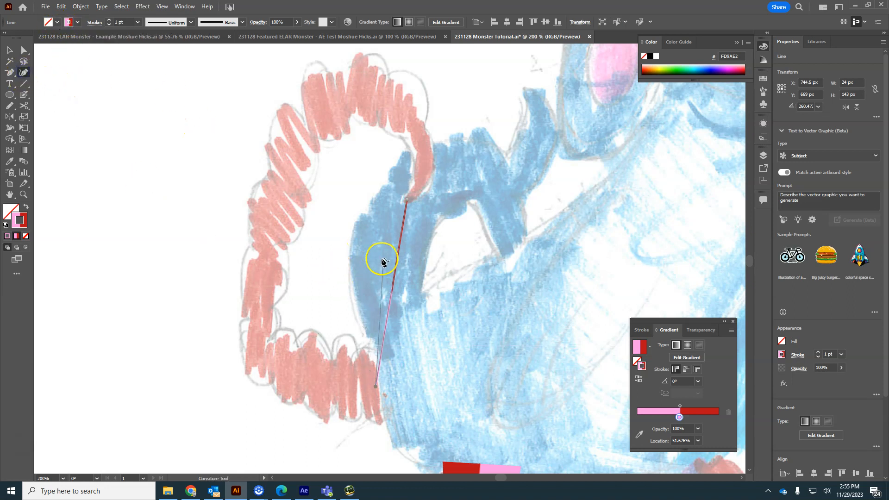
pyautogui.moveTo(393, 271); pyautogui.dragTo(259, 341)
pyautogui.moveTo(322, 249); pyautogui.dragTo(343, 95)
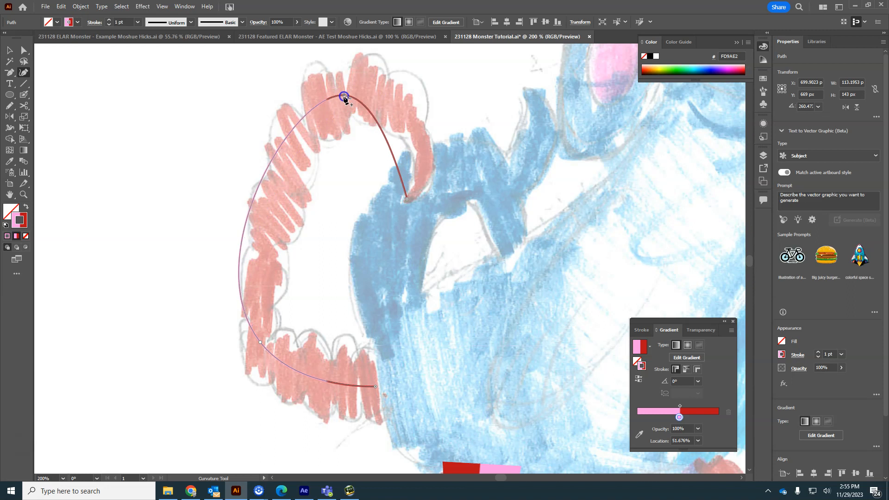
pyautogui.moveTo(248, 206); pyautogui.dragTo(271, 208)
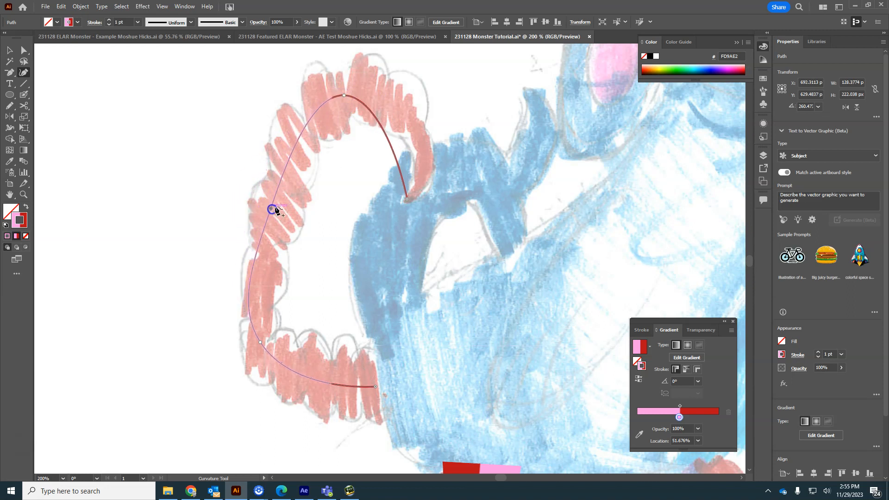
pyautogui.moveTo(380, 122); pyautogui.dragTo(405, 100)
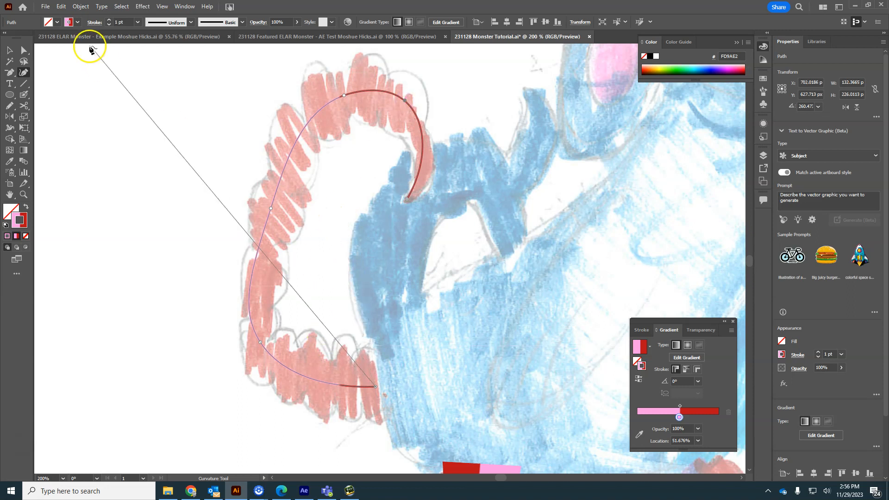
# Set the tail path's stroke weight to 60 pt and apply the triangular tapering width profile.
pyautogui.click(138, 22)
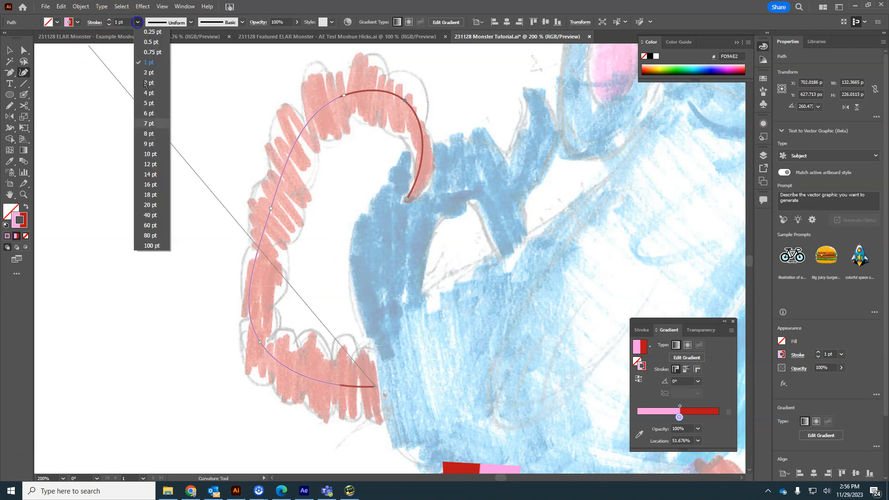
pyautogui.click(148, 225)
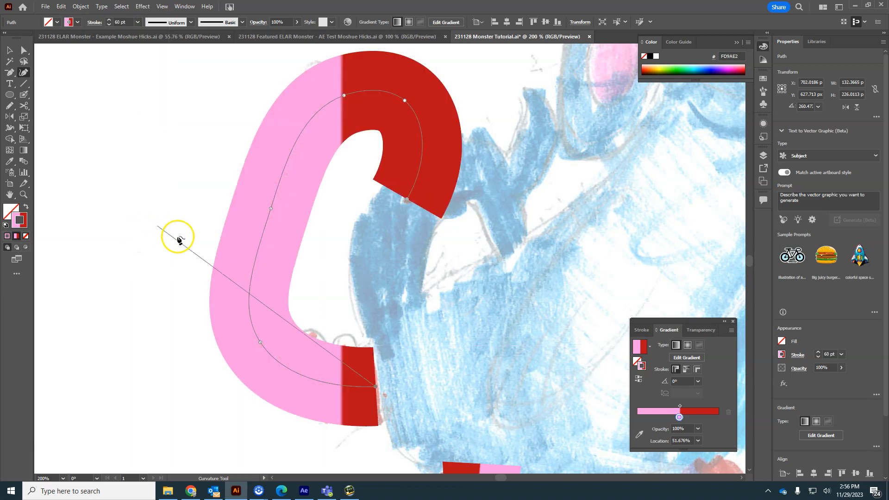
pyautogui.click(191, 23)
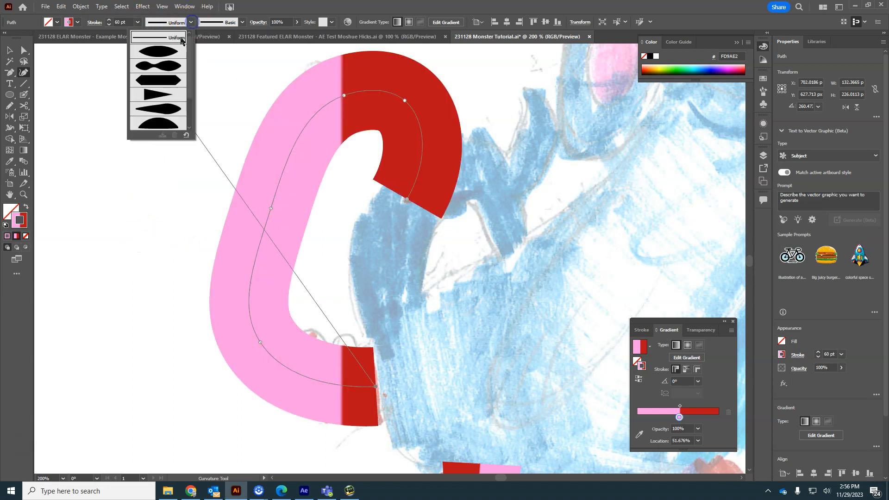
pyautogui.click(158, 95)
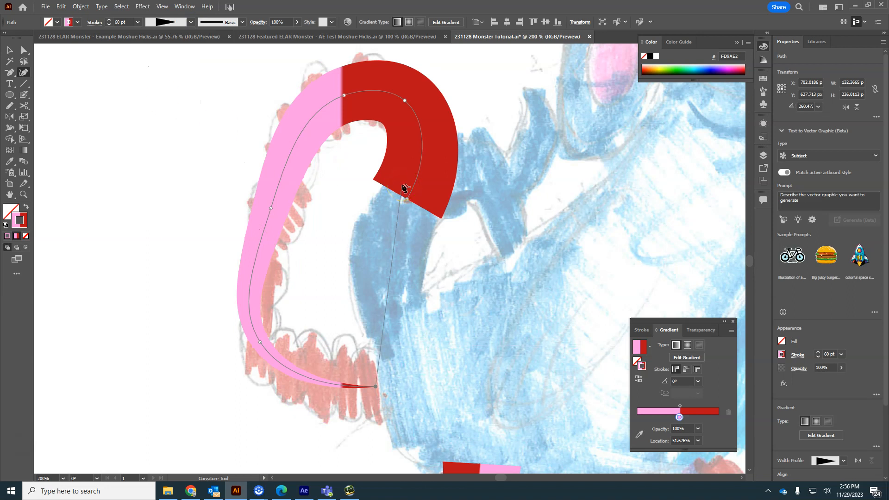
# Reverse the tail path's direction so the taper narrows toward the curled upper tip.
pyautogui.click(81, 6)
pyautogui.moveTo(119, 236)
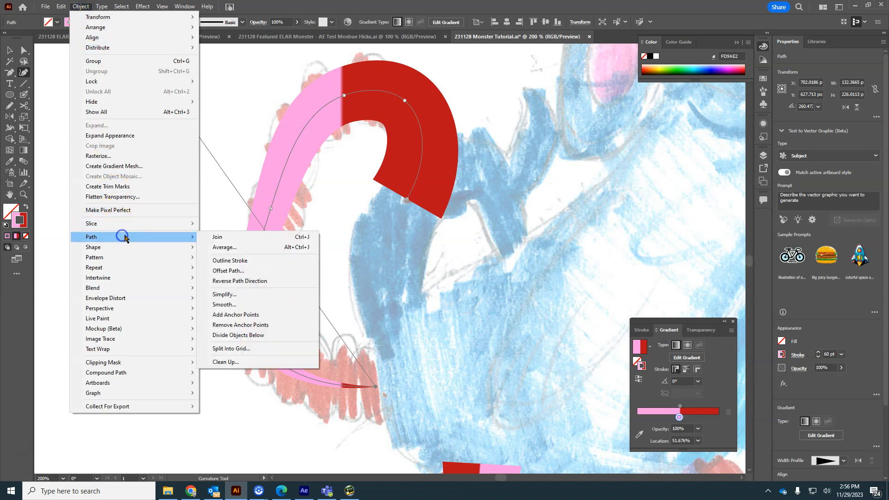
pyautogui.click(262, 283)
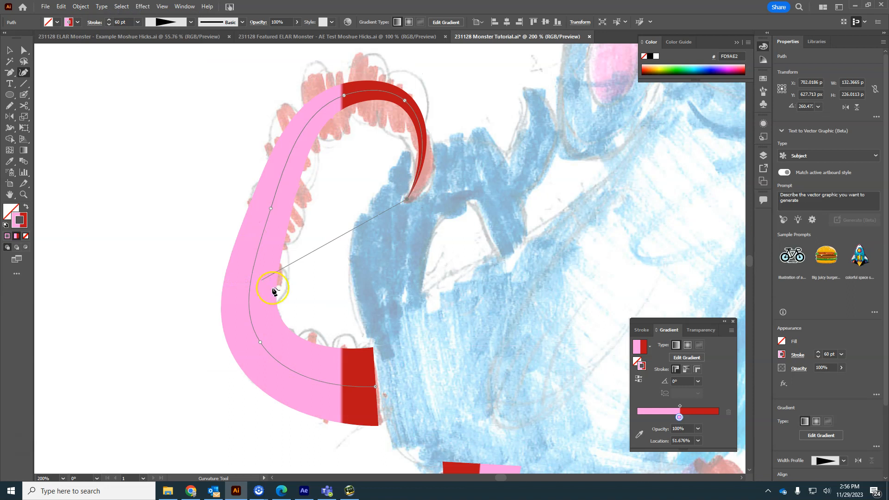
pyautogui.click(408, 198)
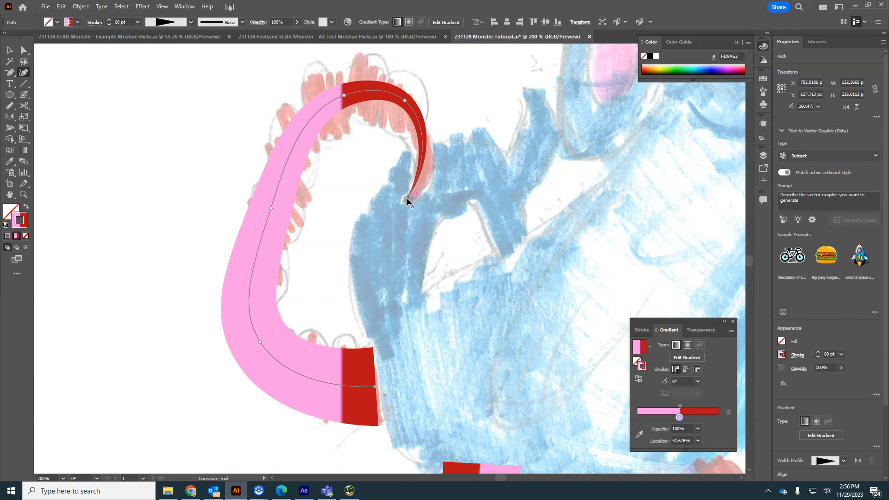
# Replace the tail's gradient stroke with solid red FF0000.
pyautogui.click(11, 130)
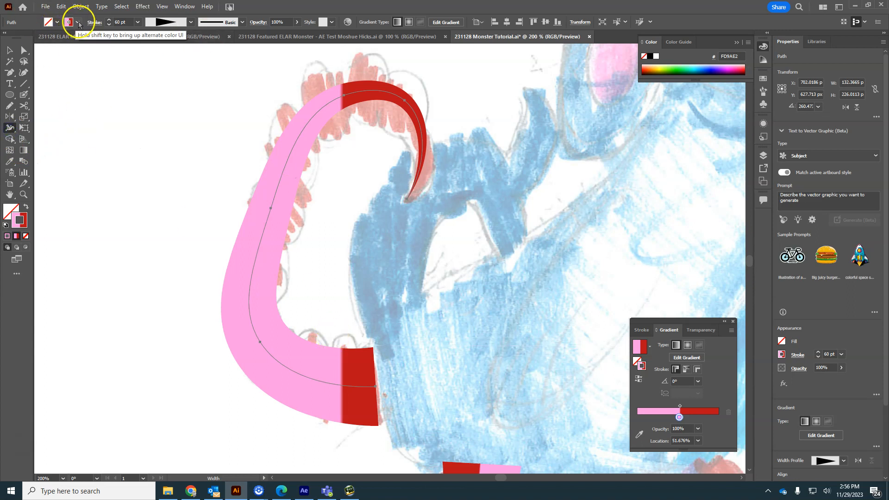
pyautogui.click(77, 24)
pyautogui.click(32, 39)
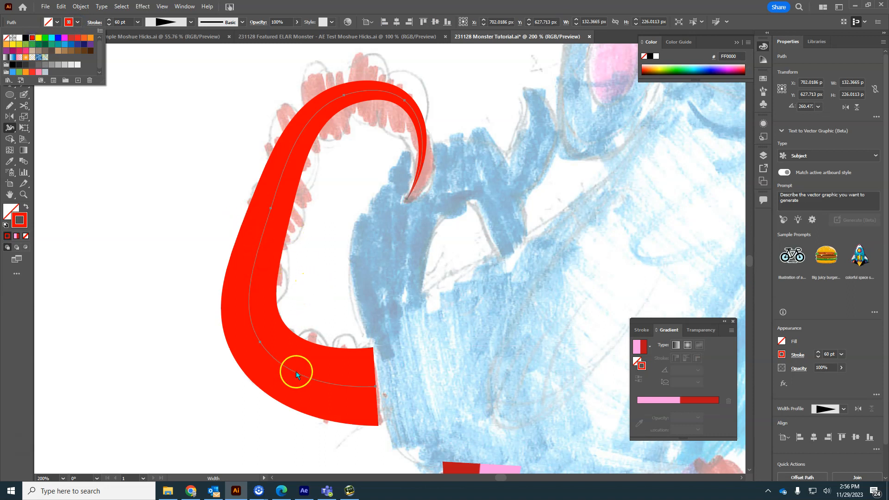
pyautogui.click(788, 277)
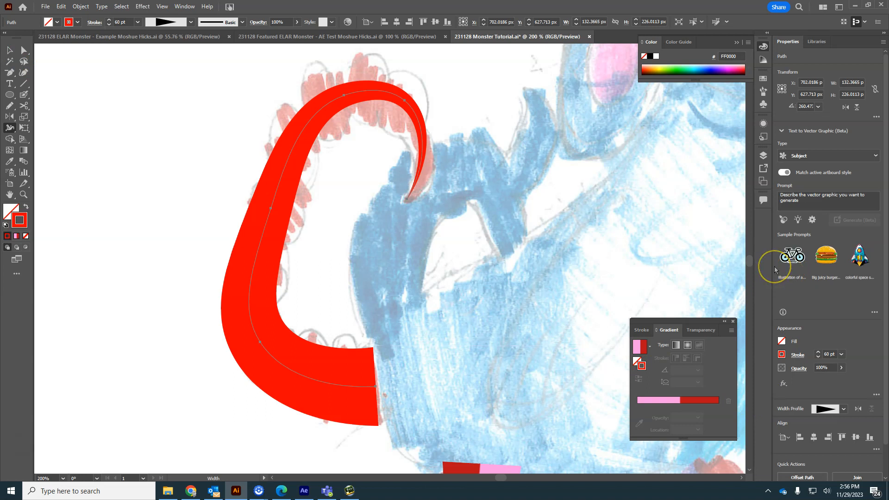
# Create a layer named Red Tail above Tentacle 1 and move the tail path into it.
pyautogui.press('F7')
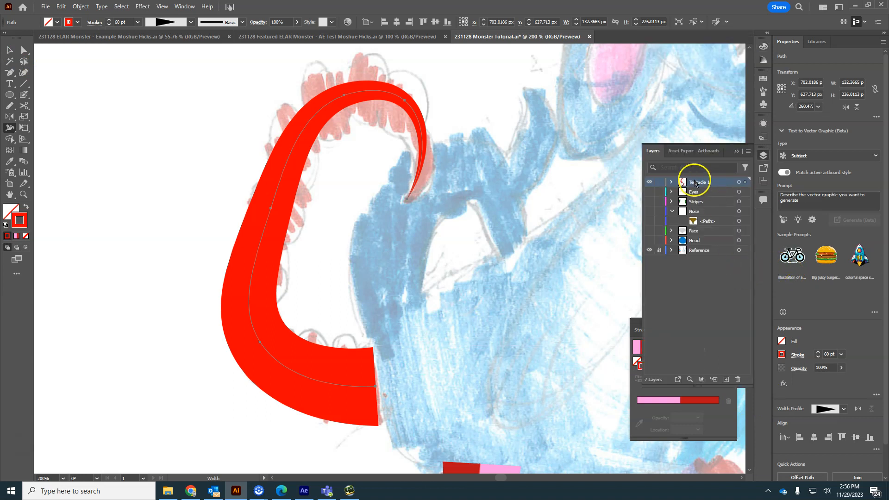
pyautogui.click(727, 379)
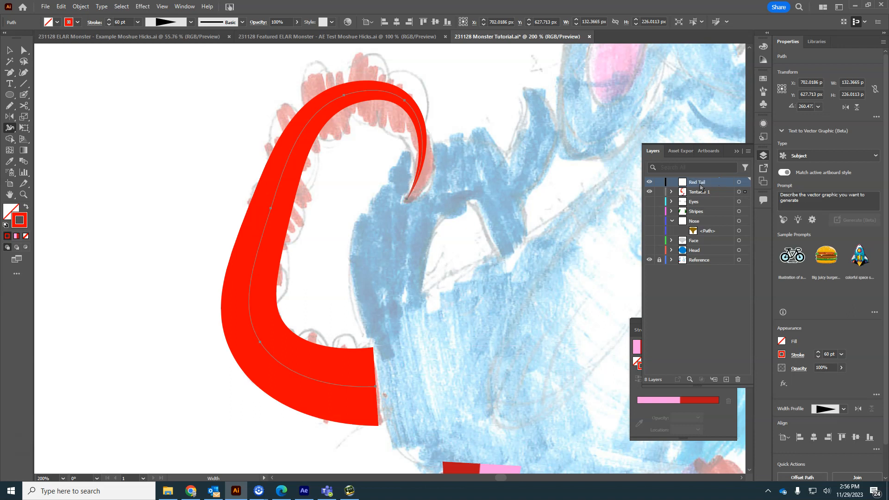
pyautogui.click(671, 192)
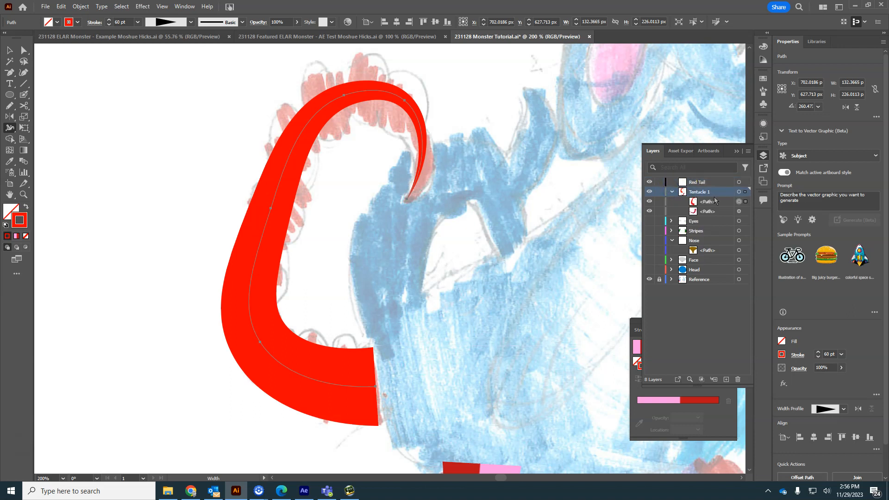
pyautogui.moveTo(712, 205); pyautogui.dragTo(704, 182)
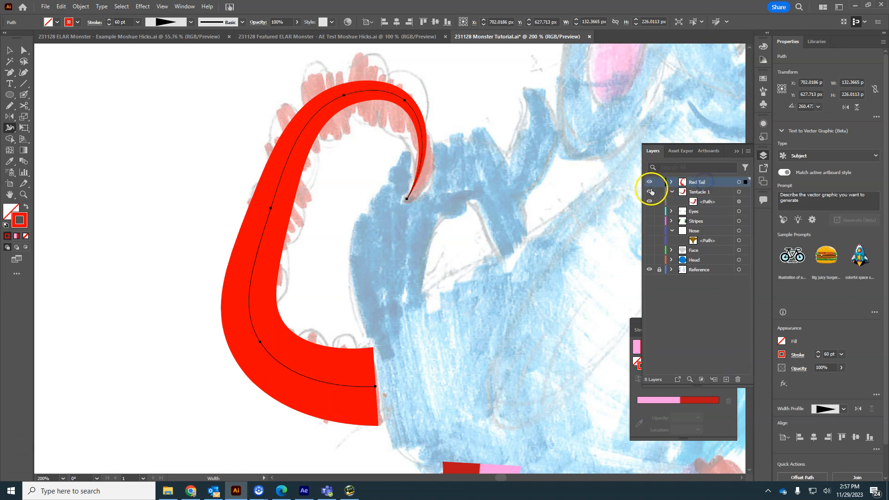
pyautogui.click(649, 183)
pyautogui.click(651, 185)
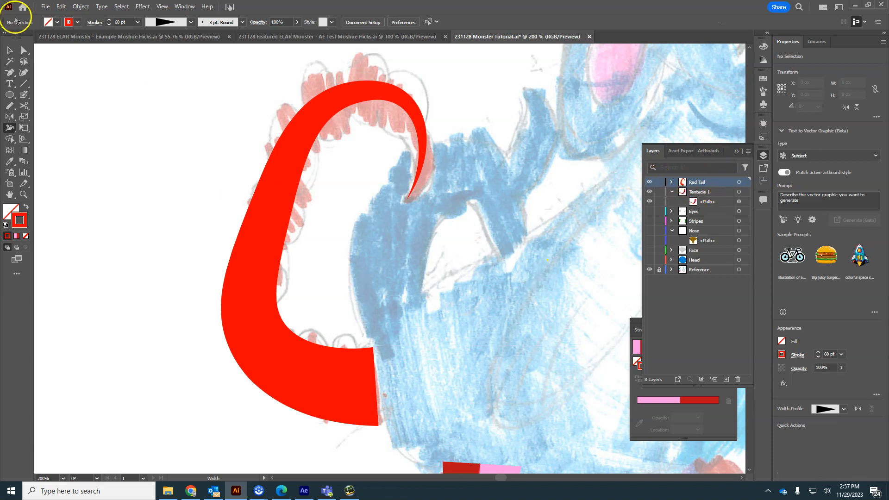
# Shape the tail's stroke with the Width tool into alternating bulges and pinches from the base to the tip.
pyautogui.click(15, 48)
pyautogui.click(275, 210)
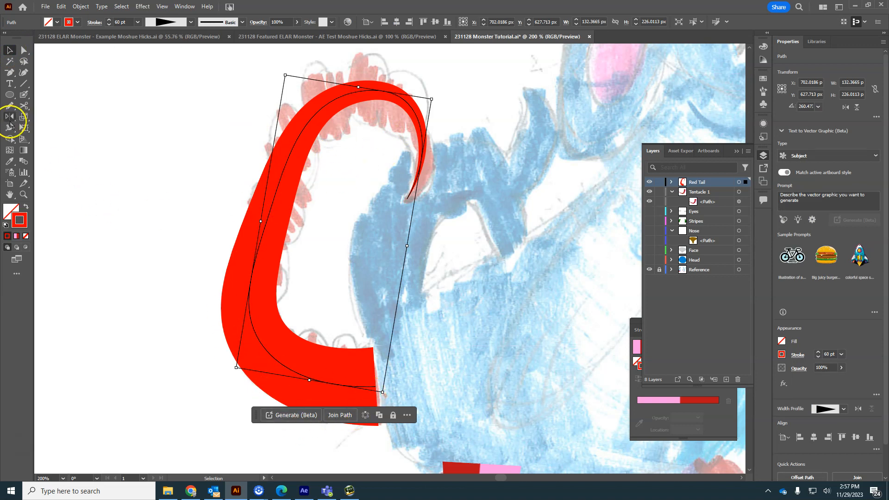
pyautogui.click(10, 128)
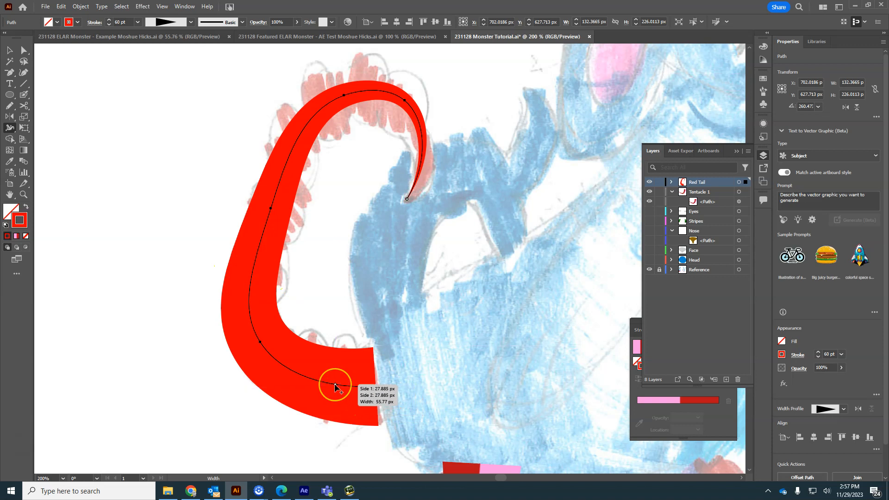
pyautogui.moveTo(335, 385); pyautogui.dragTo(256, 296)
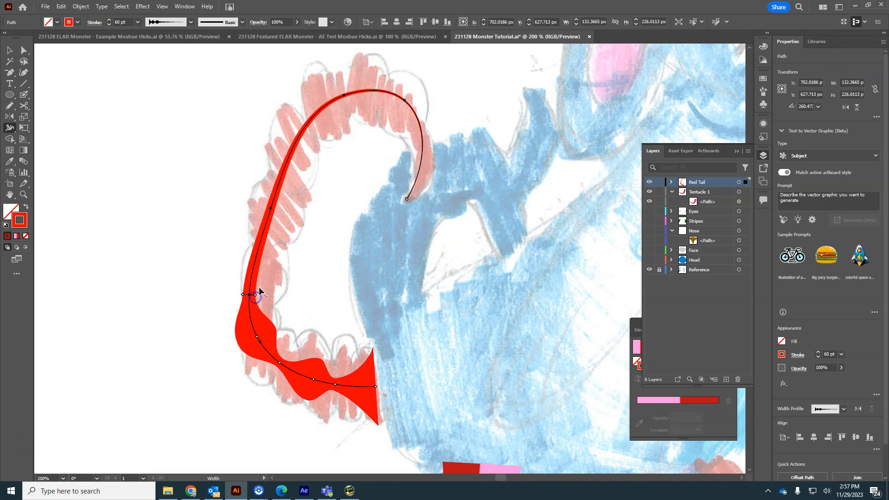
pyautogui.moveTo(256, 252); pyautogui.dragTo(233, 251)
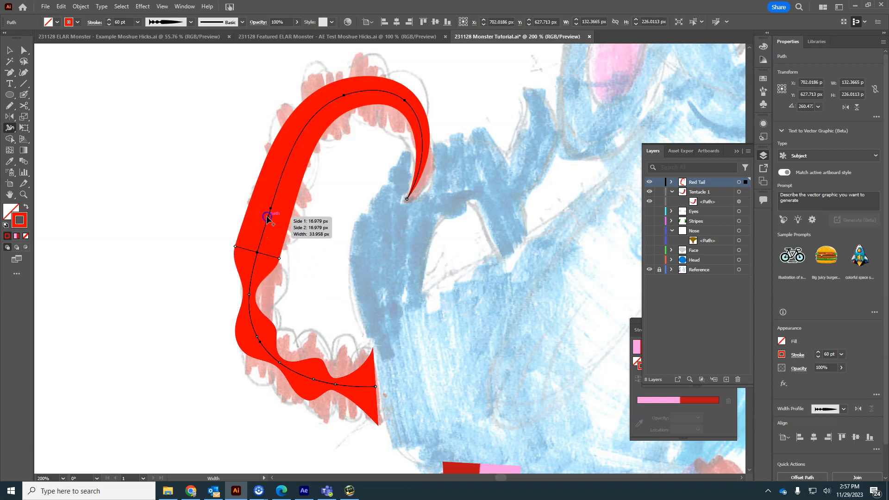
pyautogui.moveTo(261, 224)
pyautogui.mouseDown()
pyautogui.moveTo(284, 186)
pyautogui.moveTo(296, 190)
pyautogui.mouseUp()
pyautogui.moveTo(287, 154); pyautogui.dragTo(288, 123)
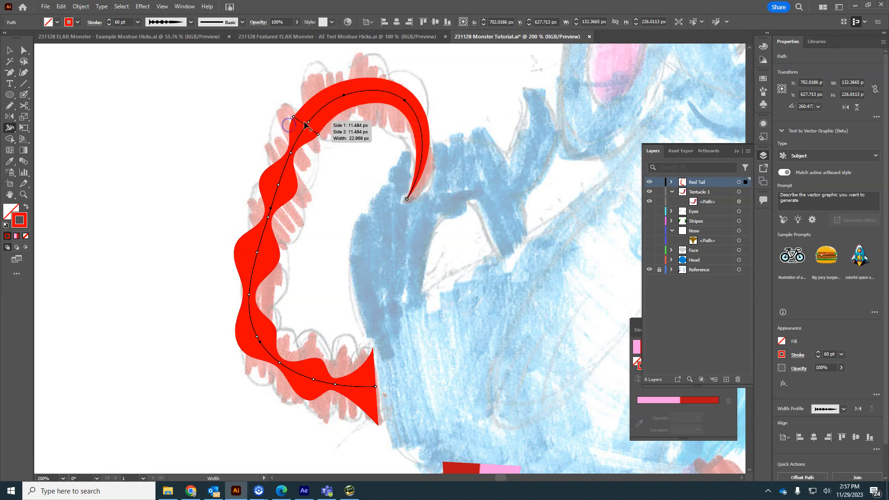
pyautogui.moveTo(332, 103); pyautogui.dragTo(417, 155)
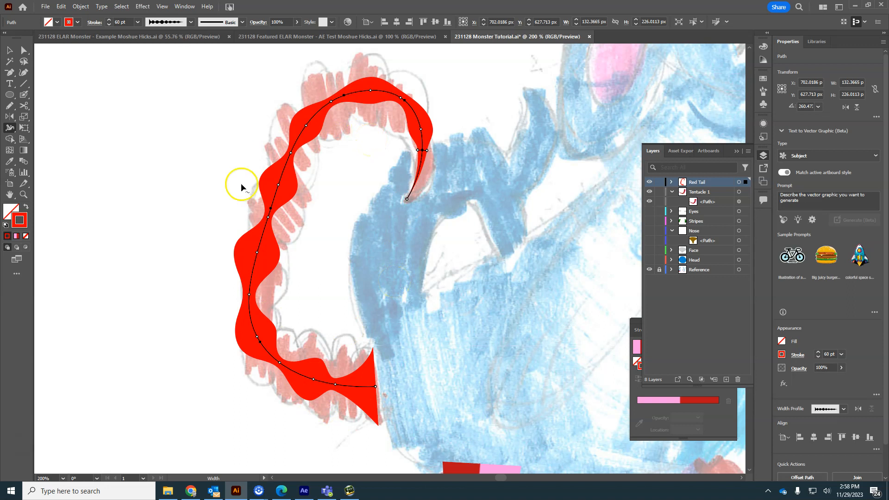
# Save the tail's bulging stroke as a variable width profile named "Buby Red Tail".
pyautogui.click(190, 23)
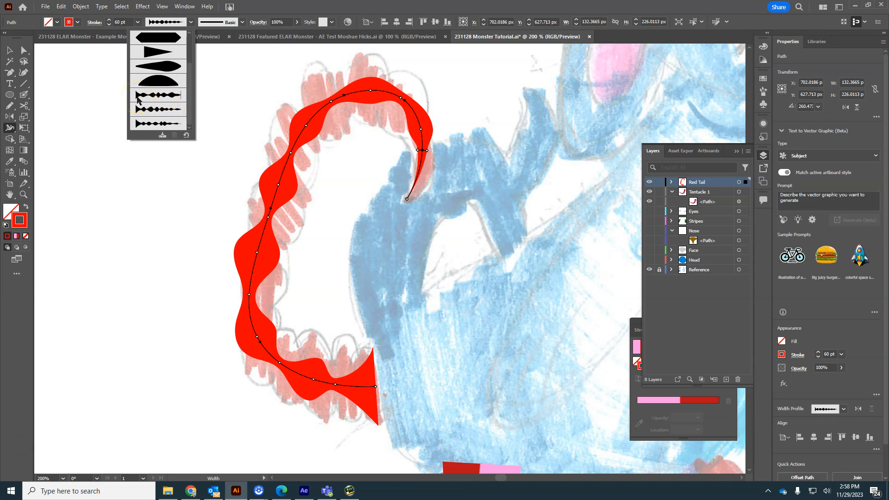
pyautogui.click(162, 136)
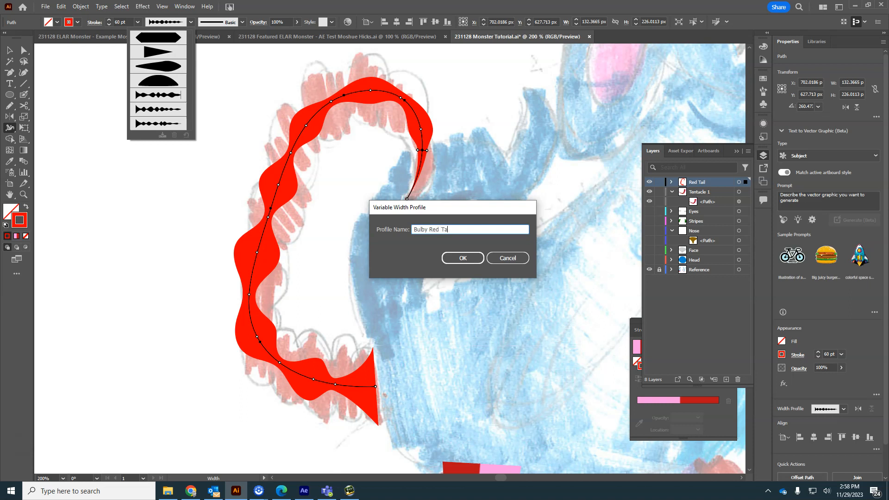
pyautogui.click(466, 262)
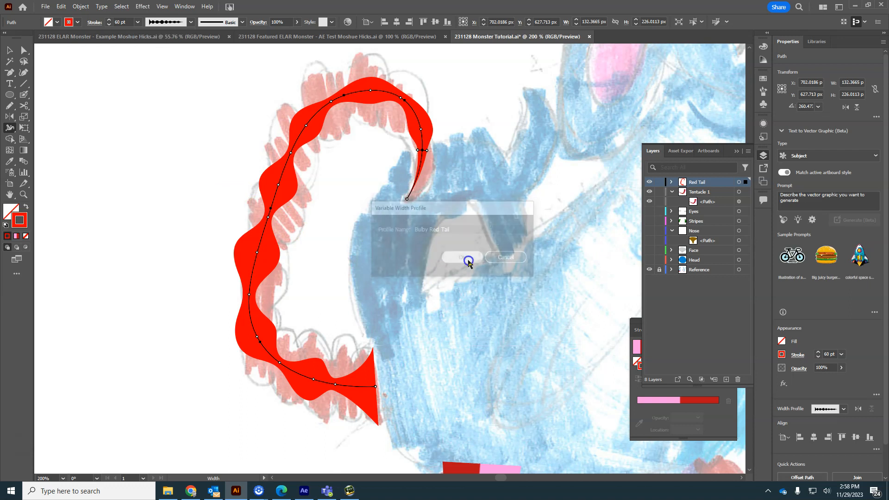
pyautogui.click(192, 22)
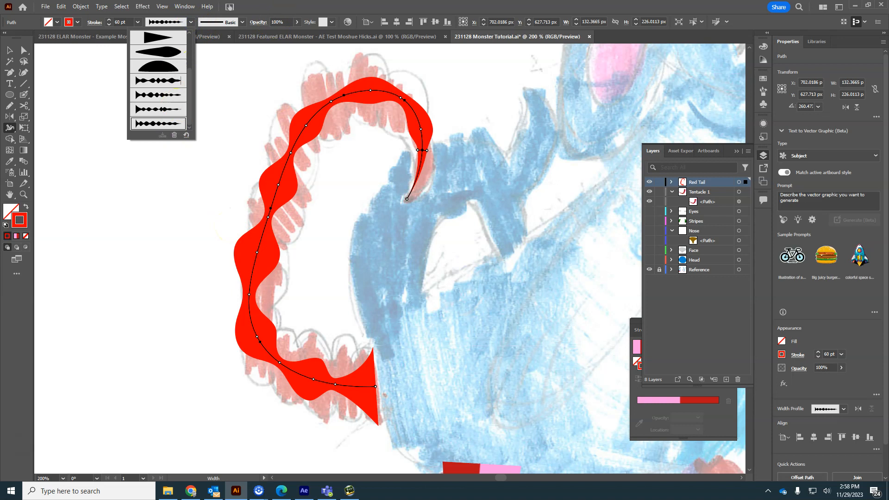
pyautogui.click(274, 14)
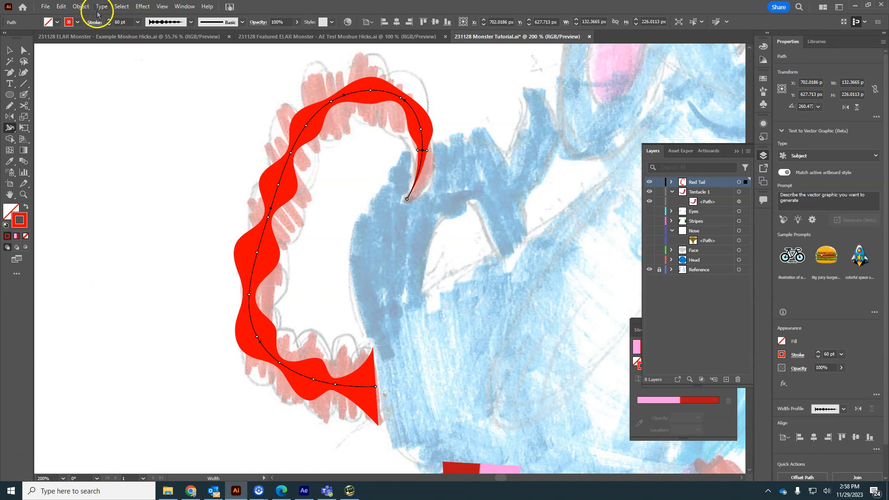
# Convert the tail's stroke into a filled shape with Outline Stroke.
pyautogui.click(81, 7)
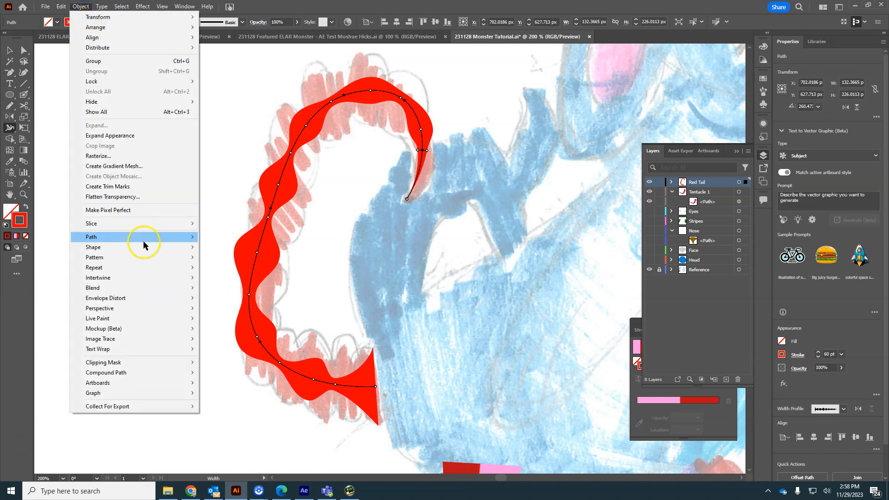
pyautogui.moveTo(145, 244)
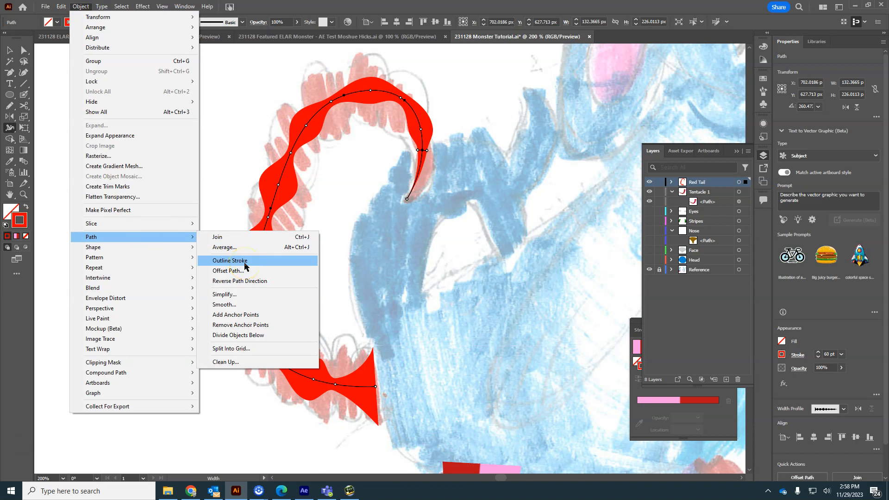
pyautogui.click(231, 260)
# Move the anchor point on the inner edge of the tail's upper bulge slightly outward, to about X 676 px, Y 593 px.
pyautogui.moveTo(283, 211)
pyautogui.mouseDown()
pyautogui.moveTo(284, 246)
pyautogui.moveTo(240, 304)
pyautogui.mouseUp()
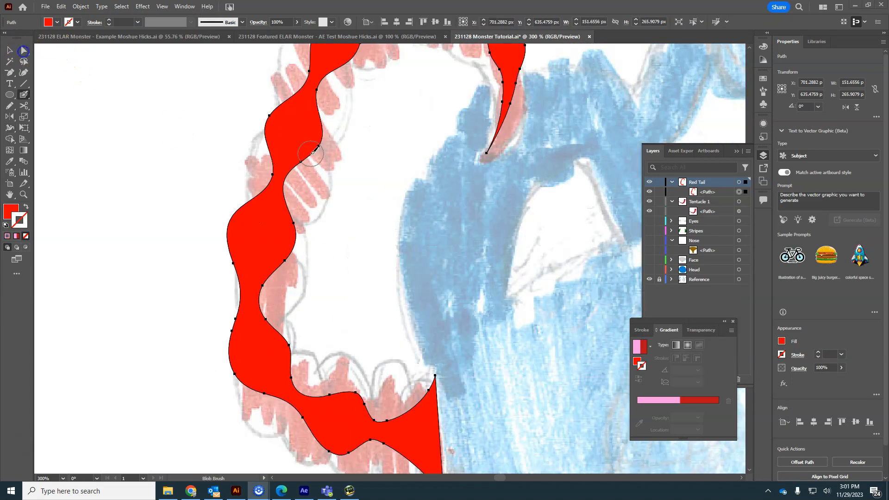
pyautogui.click(24, 50)
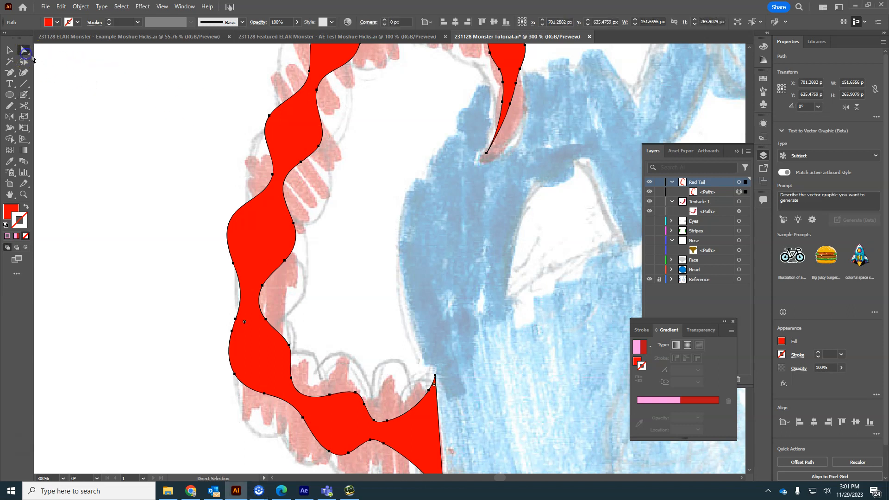
pyautogui.click(319, 147)
pyautogui.moveTo(319, 147)
pyautogui.mouseDown()
pyautogui.moveTo(326, 151)
pyautogui.moveTo(333, 138)
pyautogui.moveTo(327, 151)
pyautogui.mouseUp()
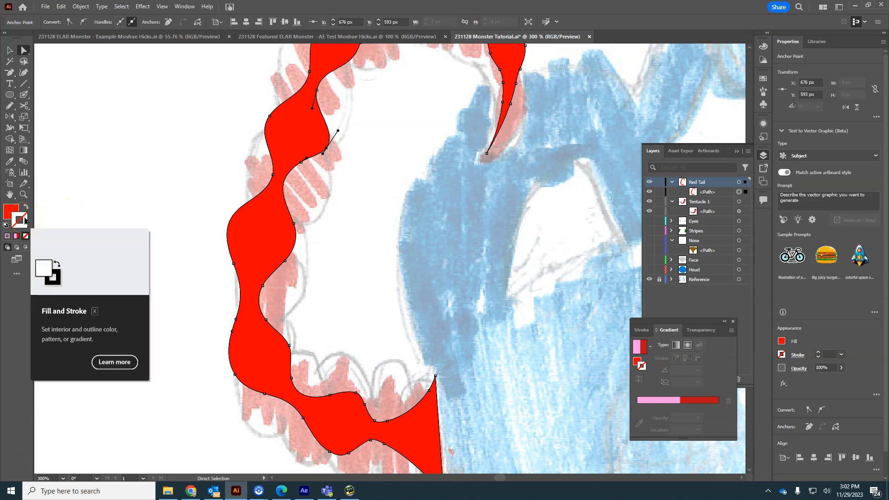
# Paint a curved arm out from each side of the tail's middle bulge with the Blob Brush.
pyautogui.click(24, 95)
pyautogui.moveTo(272, 240)
pyautogui.mouseDown()
pyautogui.moveTo(308, 229)
pyautogui.moveTo(352, 250)
pyautogui.mouseUp()
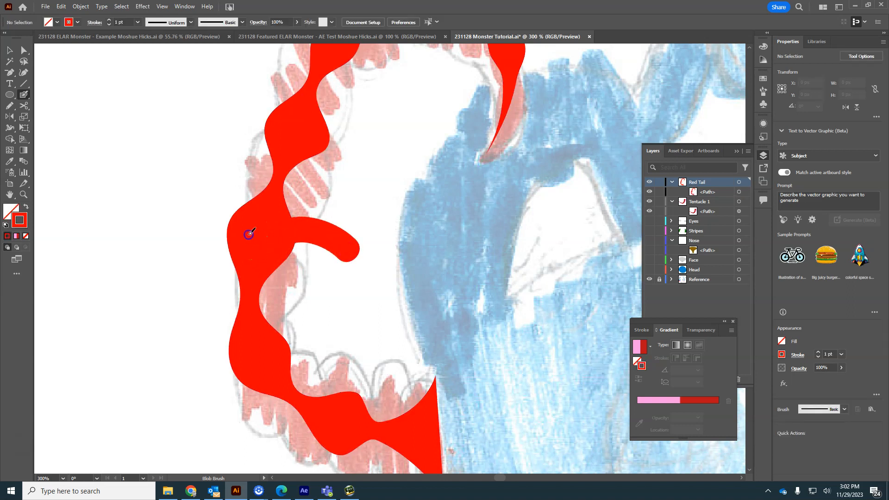
pyautogui.moveTo(252, 235); pyautogui.dragTo(190, 235)
pyautogui.click(262, 340)
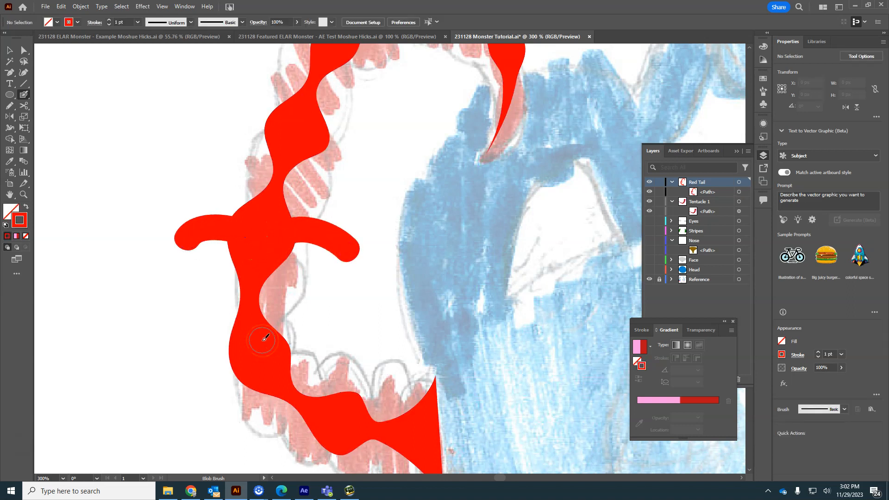
# Select the tail with its painted arms and examine its merged outline and anchor points.
pyautogui.press('v')
pyautogui.click(276, 248)
pyautogui.click(262, 224)
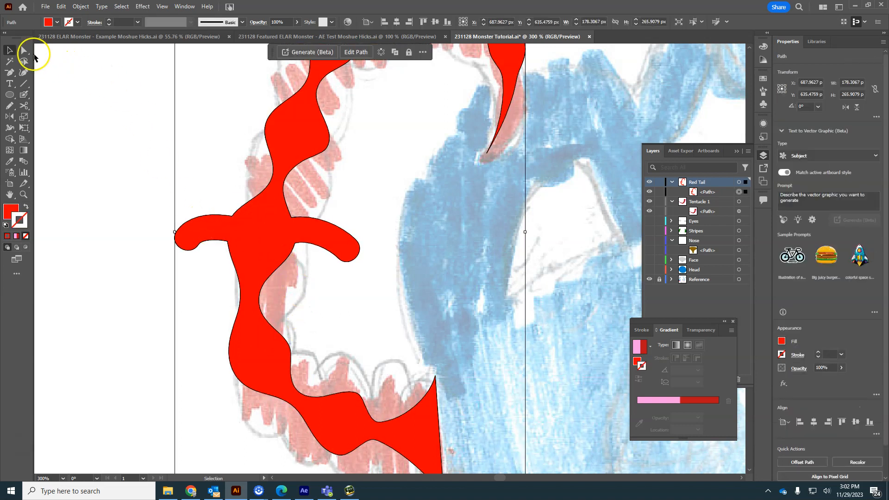
pyautogui.click(23, 51)
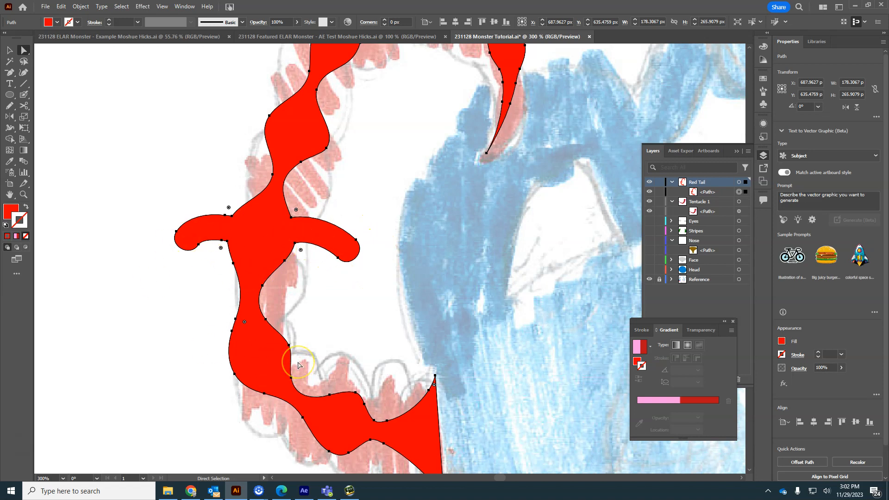
pyautogui.click(281, 332)
# Paint pairs of short curved arms on the tail's lower, upper and near-base bulges with the Blob Brush.
pyautogui.hotkey('shift', 'b')
pyautogui.moveTo(282, 354)
pyautogui.mouseDown()
pyautogui.moveTo(291, 337)
pyautogui.moveTo(326, 327)
pyautogui.moveTo(223, 382)
pyautogui.mouseUp()
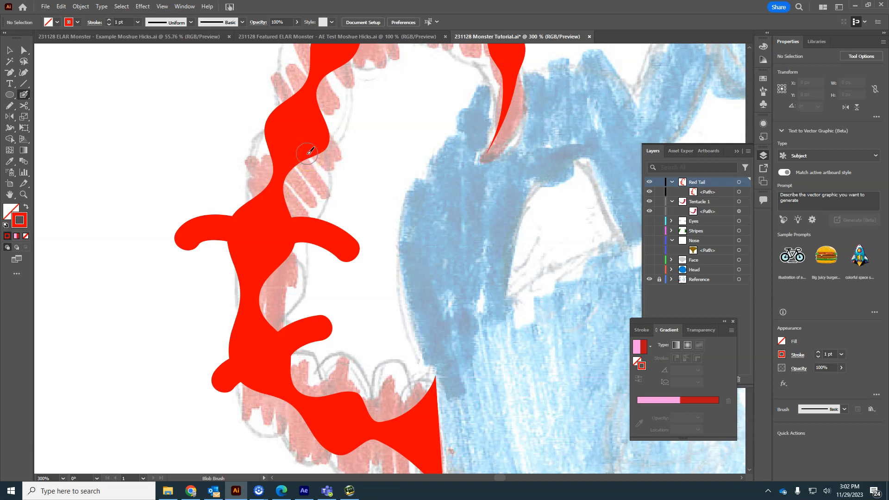
pyautogui.moveTo(315, 140)
pyautogui.mouseDown()
pyautogui.moveTo(349, 159)
pyautogui.moveTo(277, 132)
pyautogui.moveTo(229, 145)
pyautogui.mouseUp()
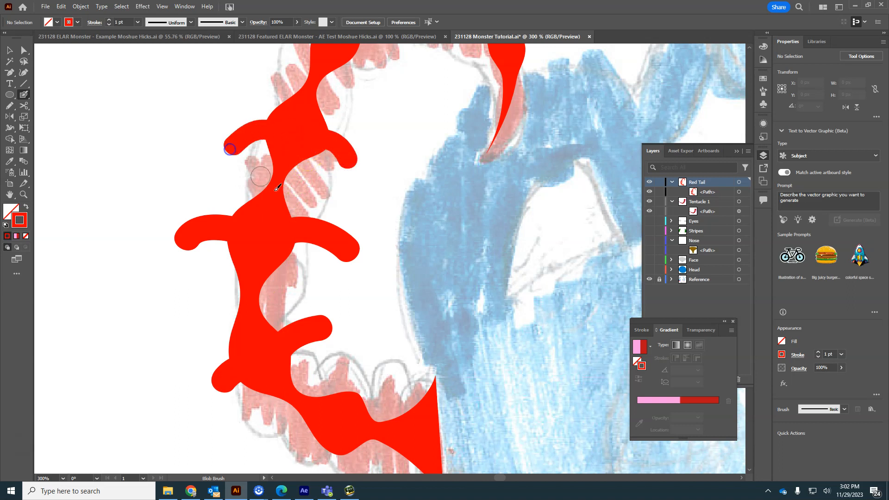
pyautogui.moveTo(335, 372)
pyautogui.mouseDown()
pyautogui.moveTo(343, 403)
pyautogui.moveTo(359, 377)
pyautogui.moveTo(314, 462)
pyautogui.moveTo(320, 472)
pyautogui.mouseUp()
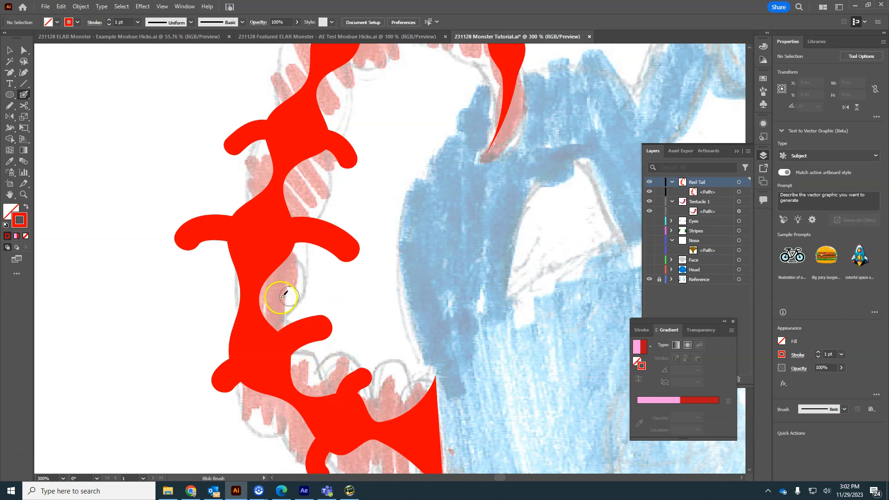